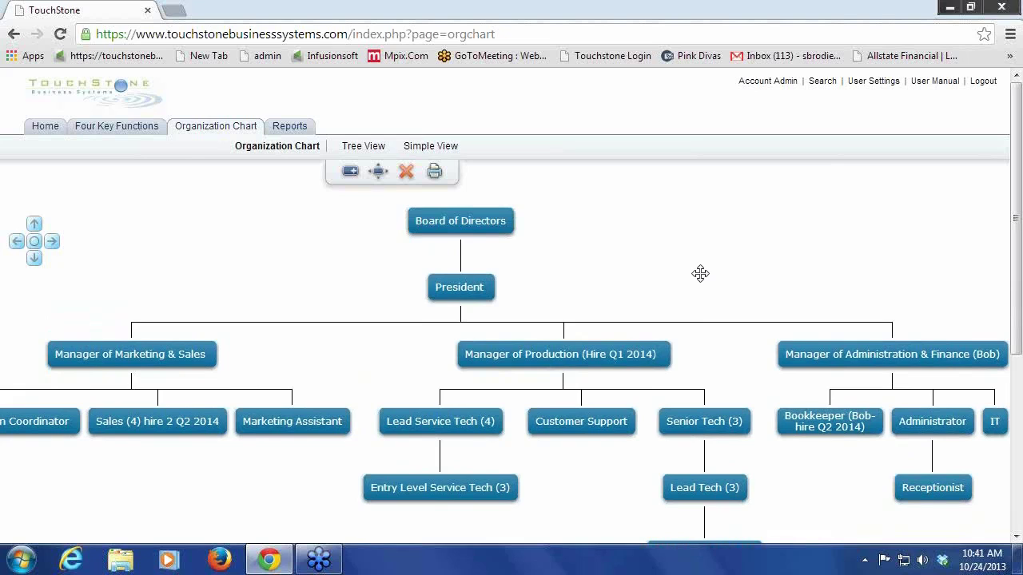
Go to Four Key Functions > Guiding the Business > Strategic Target Development and open Strategic Target 2013.
left_click(124, 134)
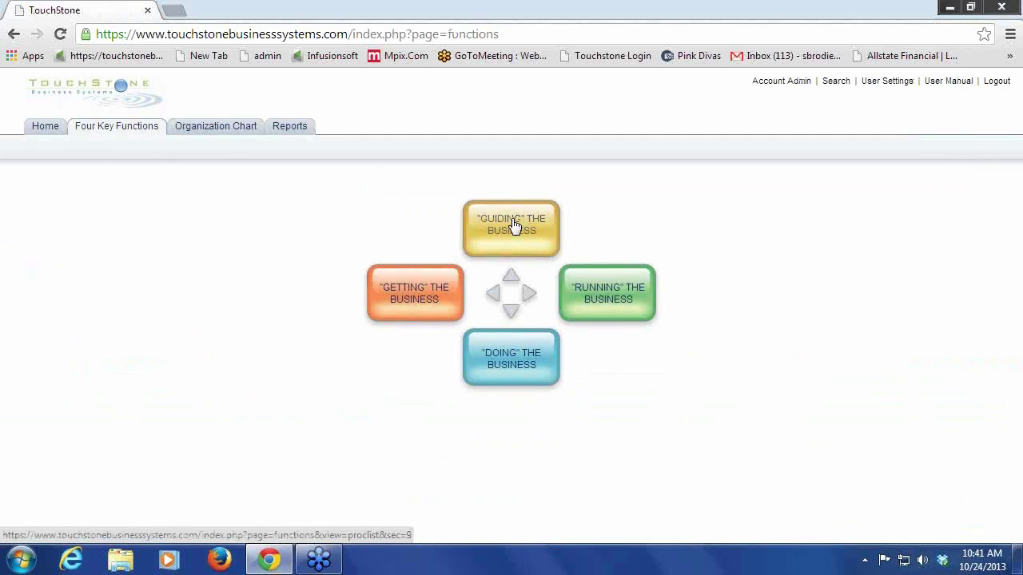
left_click(512, 225)
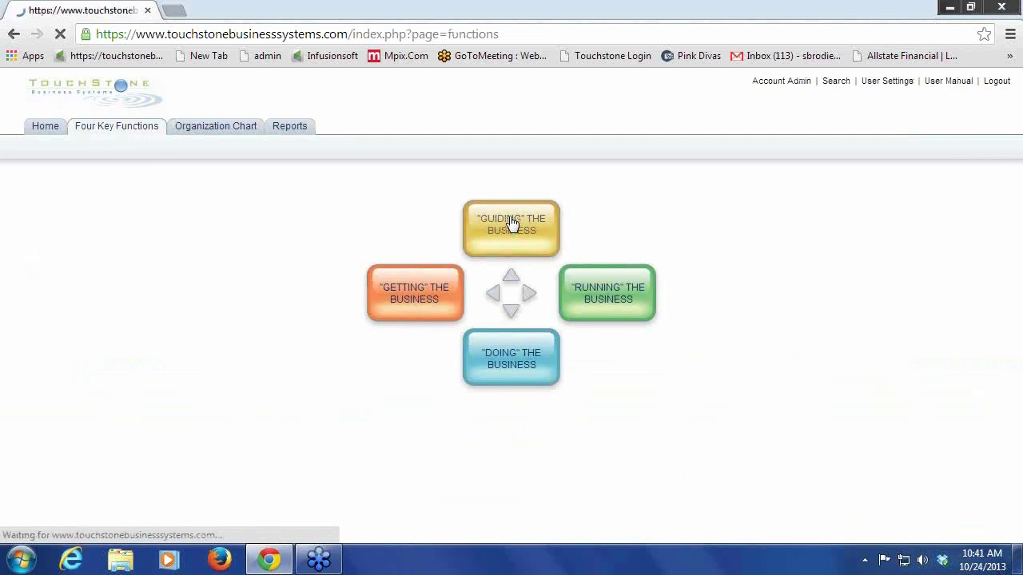
left_click(411, 345)
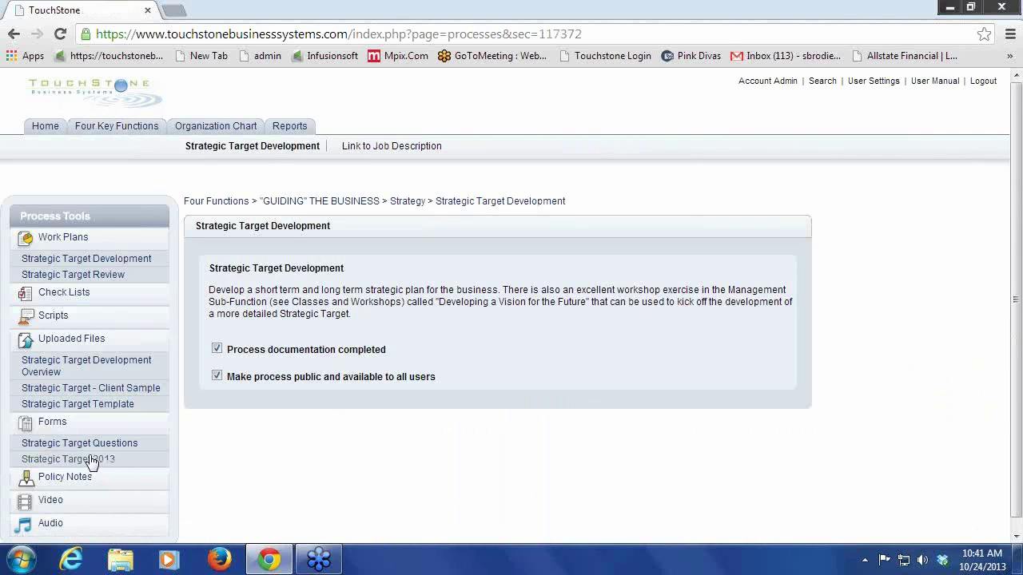
left_click(96, 460)
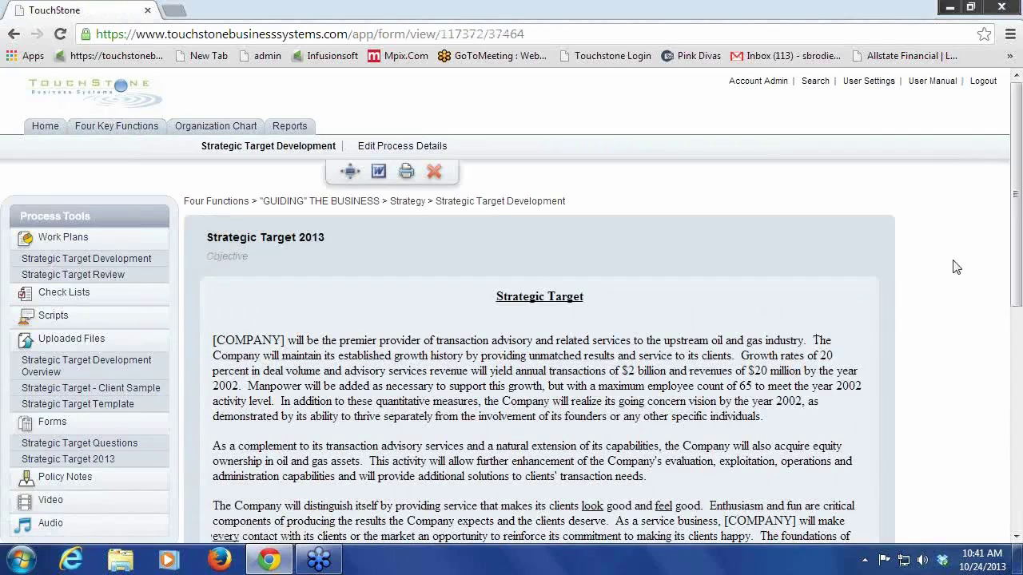
left_click_drag(1018, 221, 1019, 127)
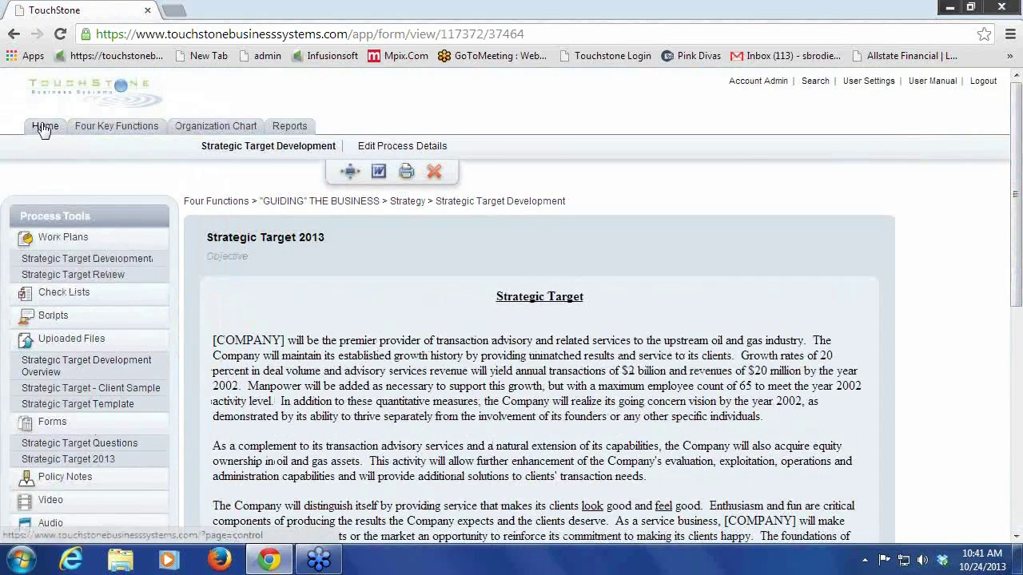
Under Running the Business > Budgeting, open the Budget 3013 file and download Budget.xls via View File.
left_click(127, 132)
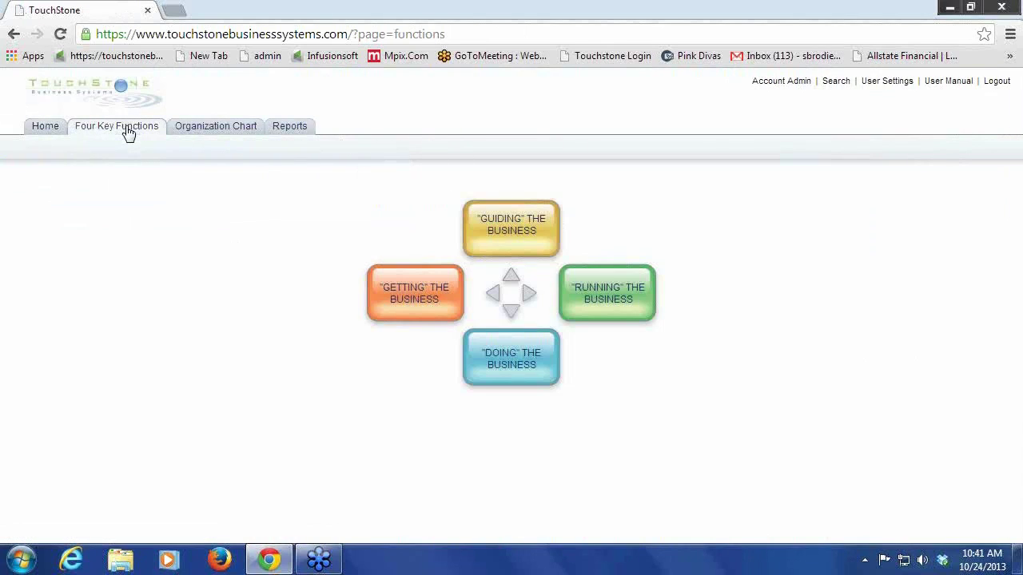
left_click(607, 302)
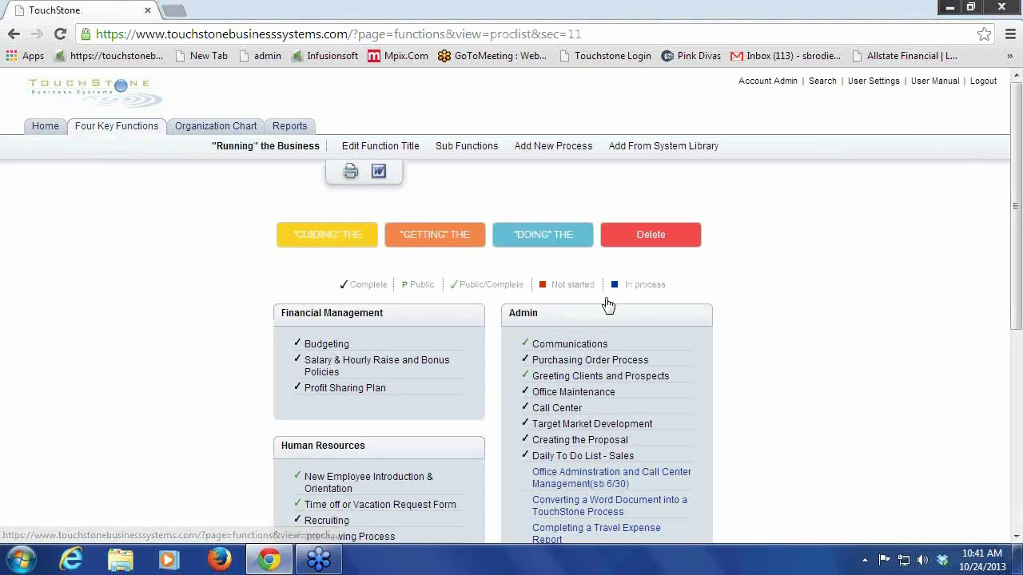
left_click(332, 346)
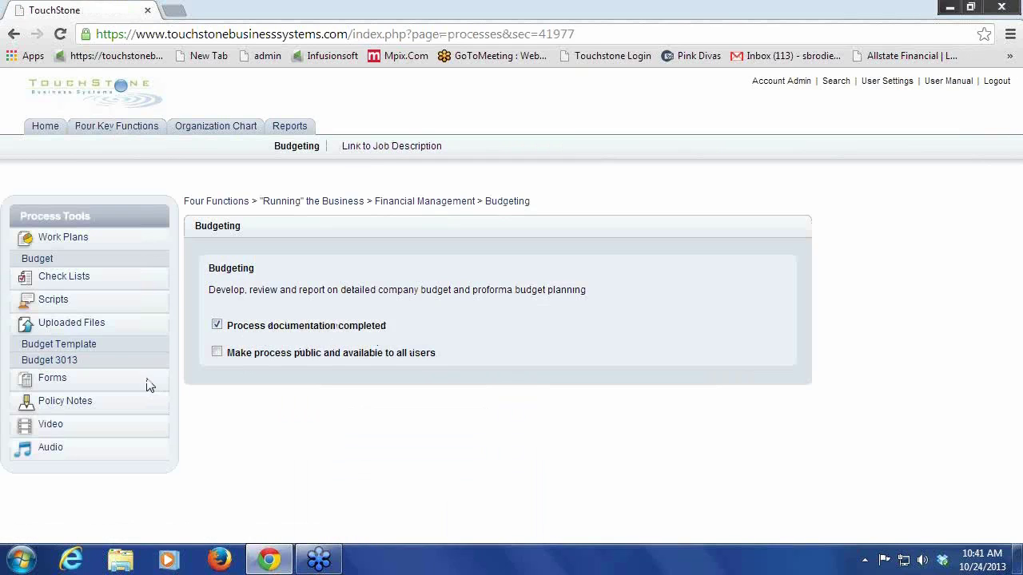
left_click(77, 364)
left_click(264, 272)
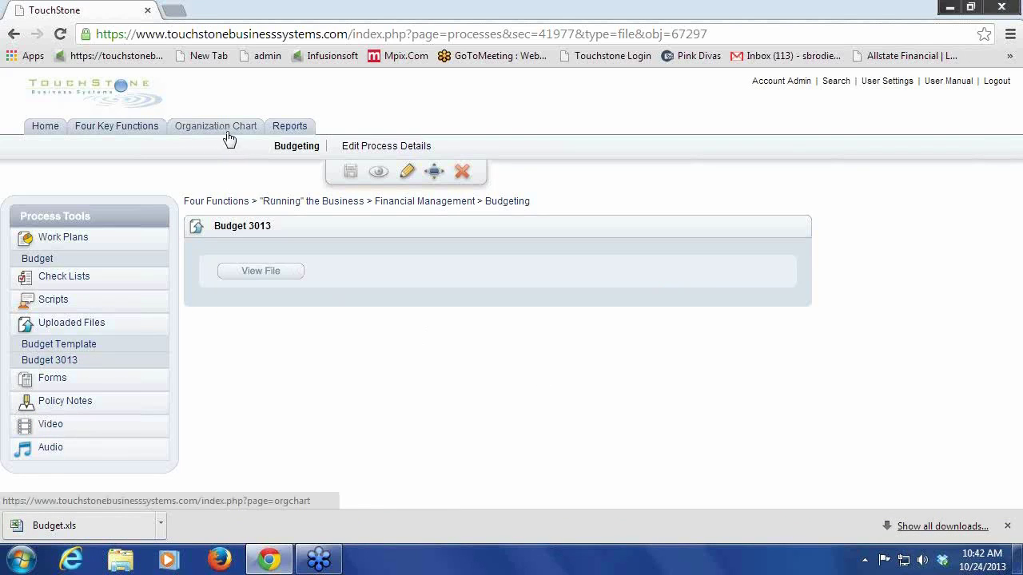
Open Budget.xls from the download bar in Excel and select the Q1-2013 heading in B5.
left_click(89, 526)
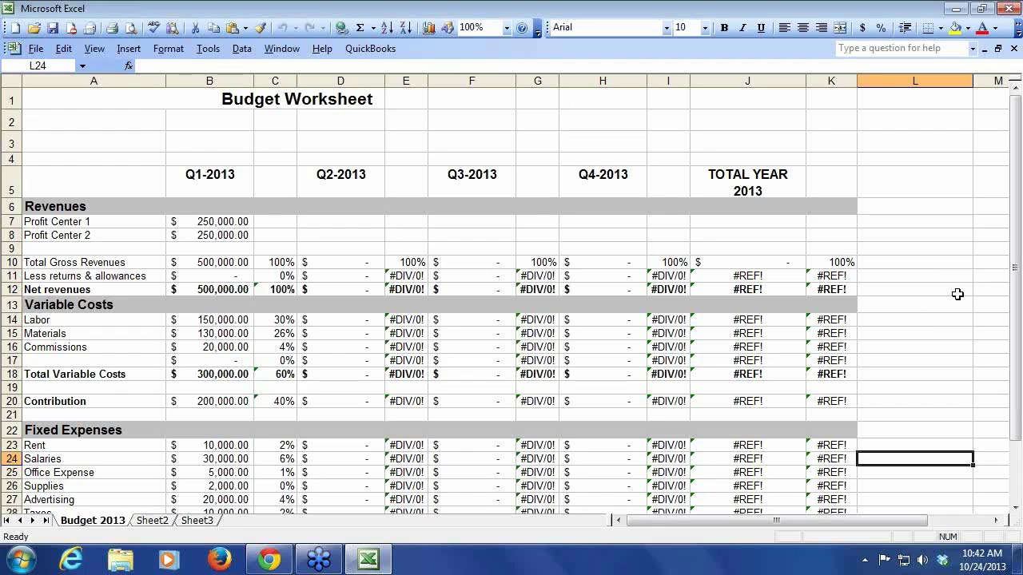
left_click(201, 180)
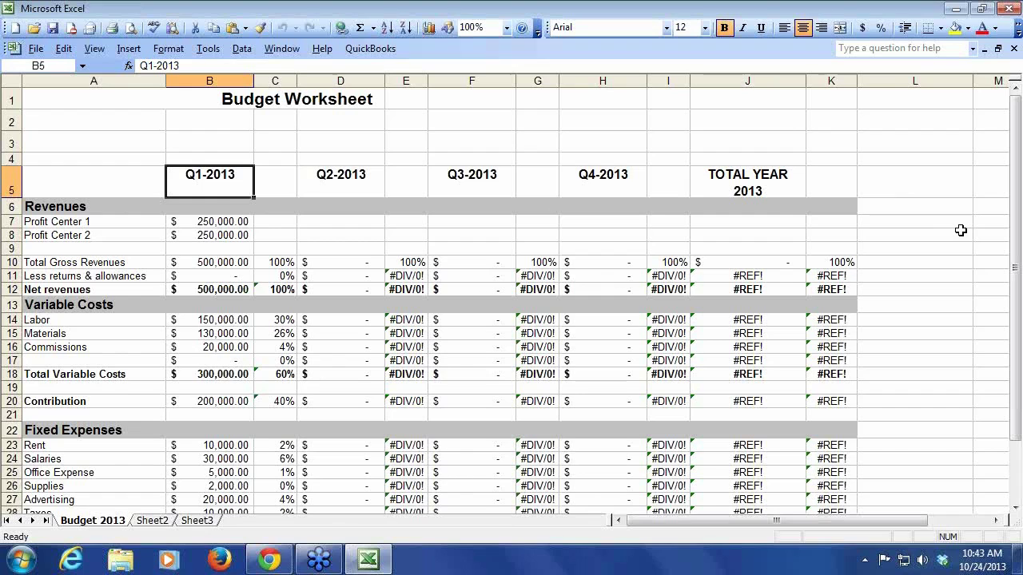
Review columns J and B and cells B7, A8 and A14, then switch to Chrome.
left_click(757, 80)
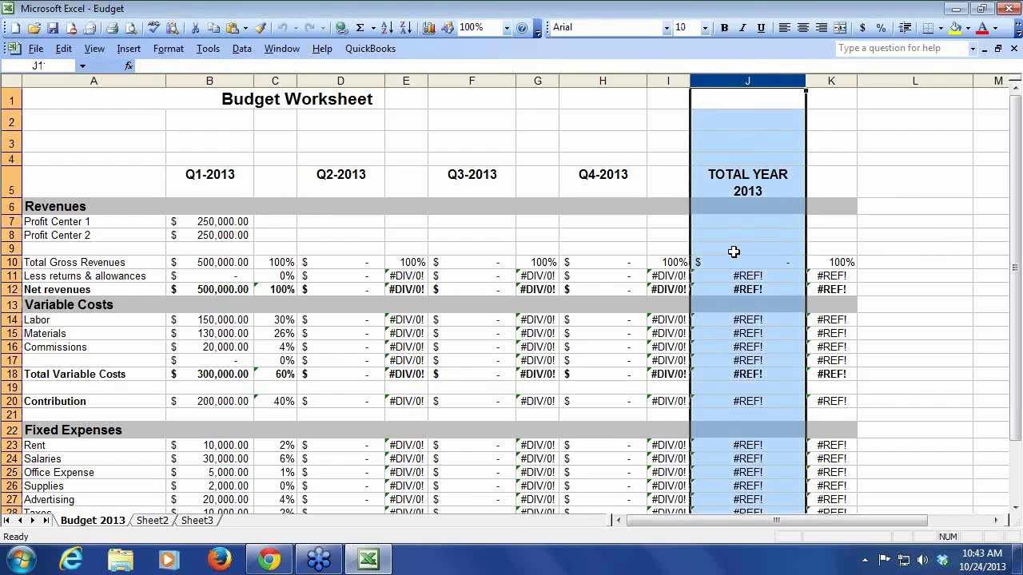
left_click(198, 80)
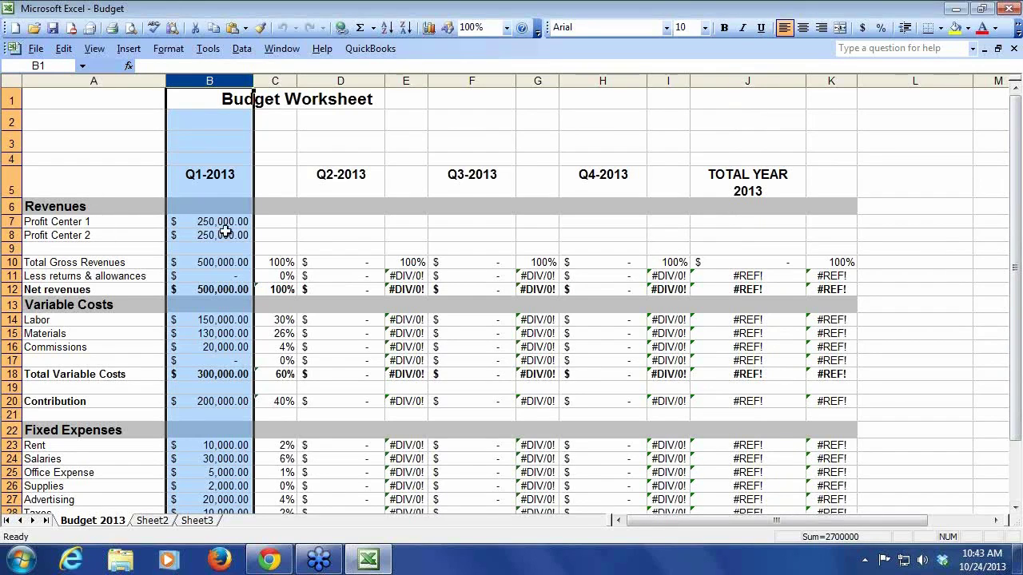
left_click(190, 224)
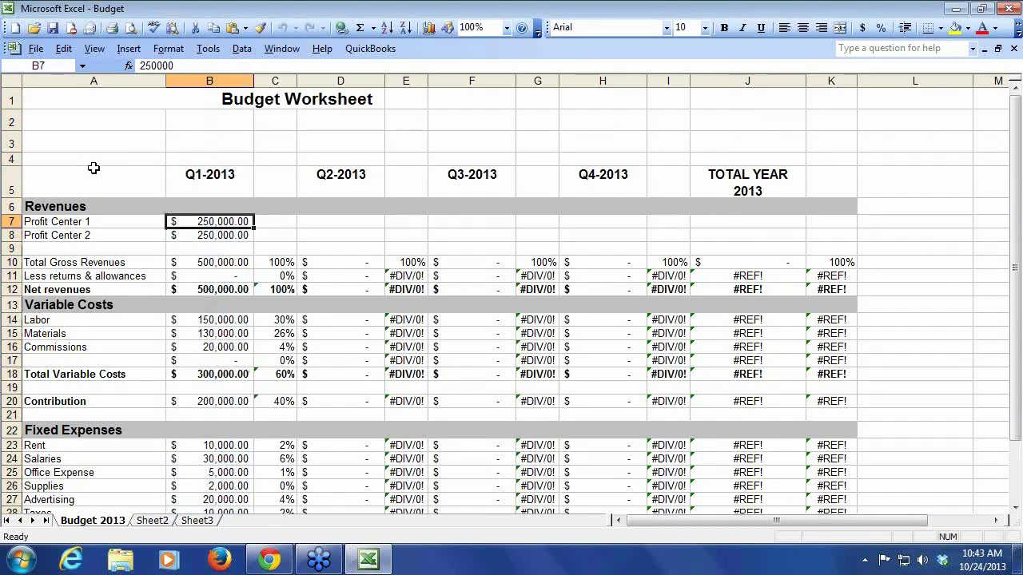
left_click(78, 234)
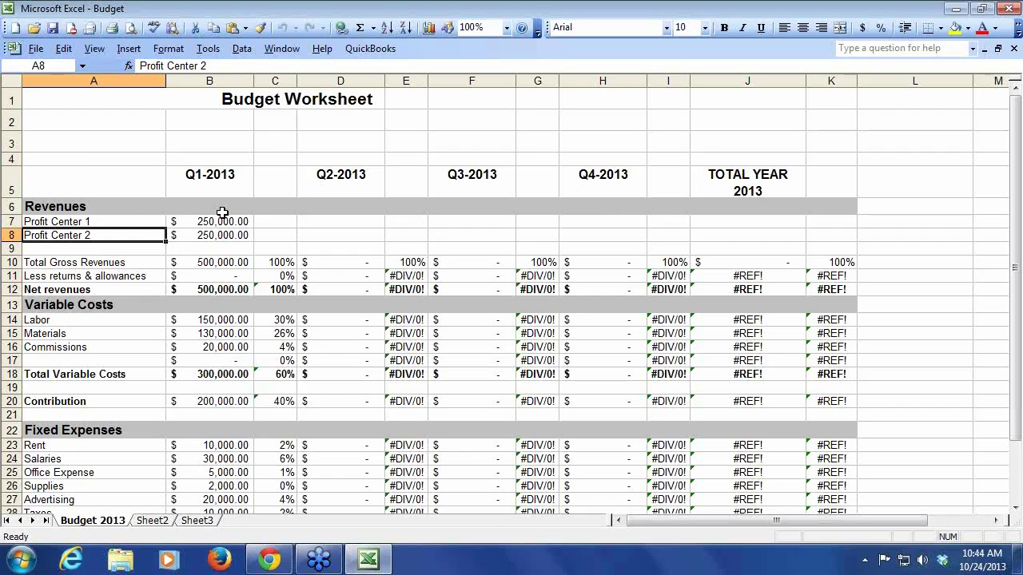
left_click(74, 321)
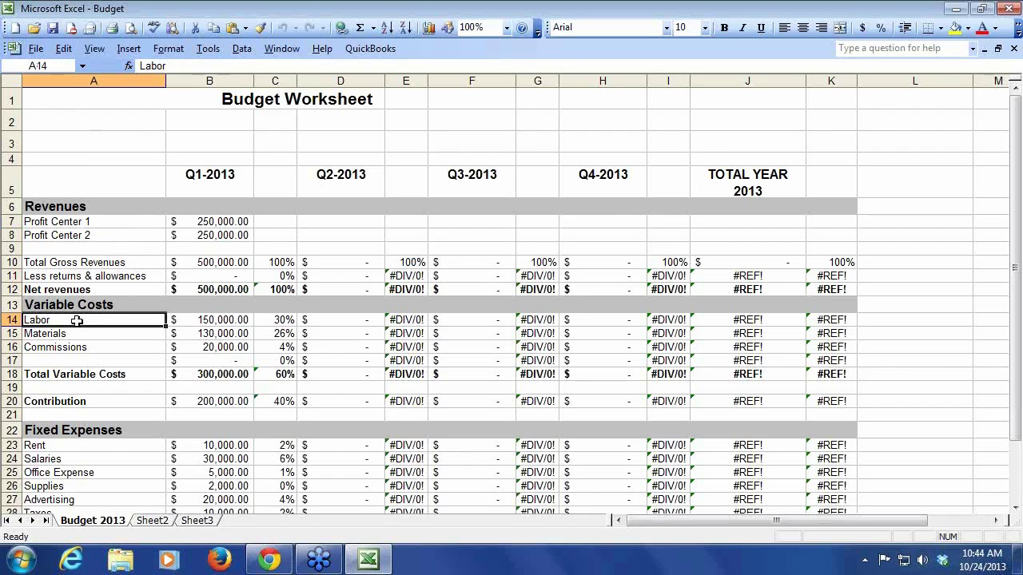
left_click(324, 566)
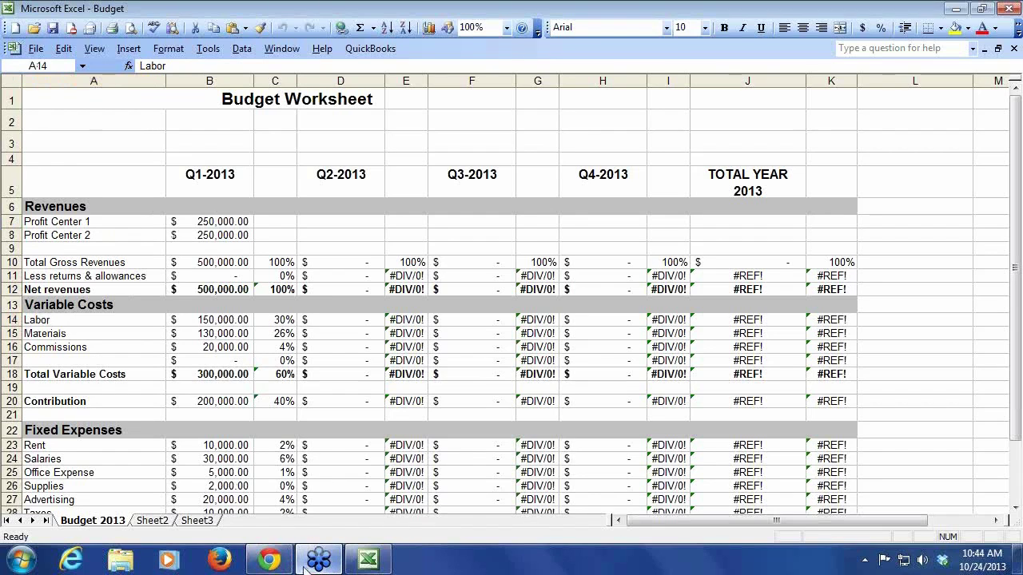
In TouchStone, open the organization chart, pan it to show more roles, then return to Excel.
left_click(269, 561)
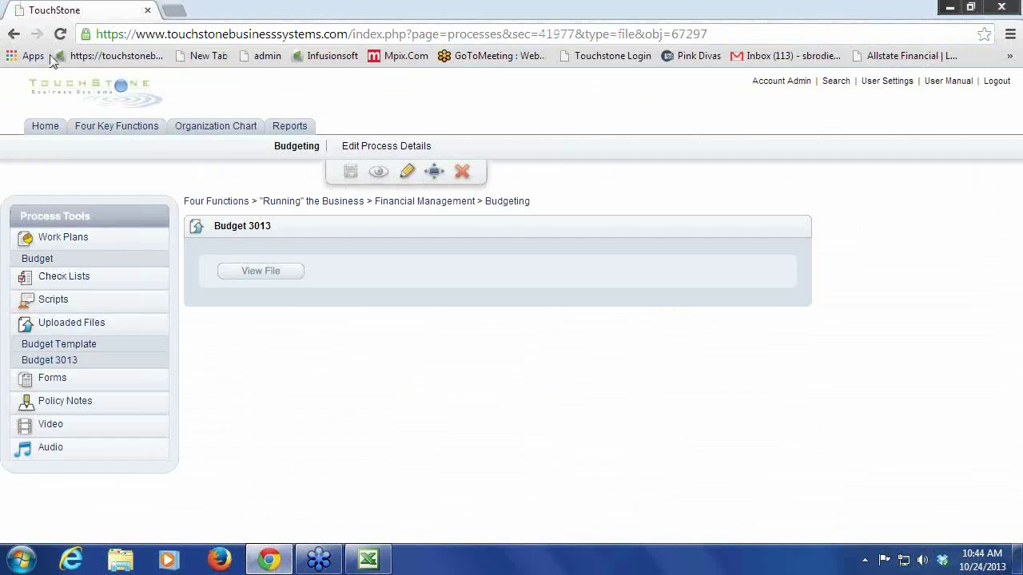
left_click(216, 130)
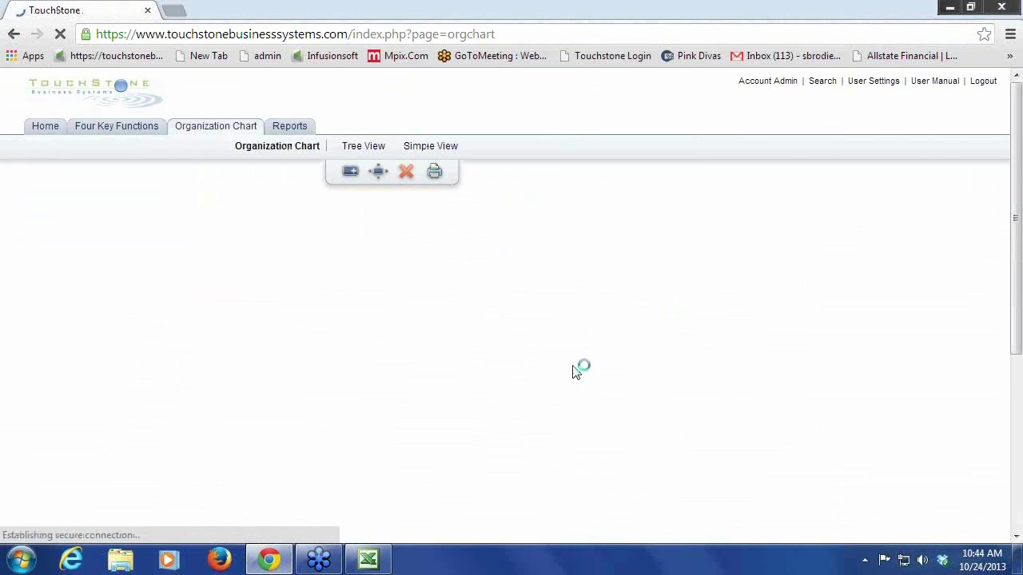
left_click_drag(850, 287, 678, 258)
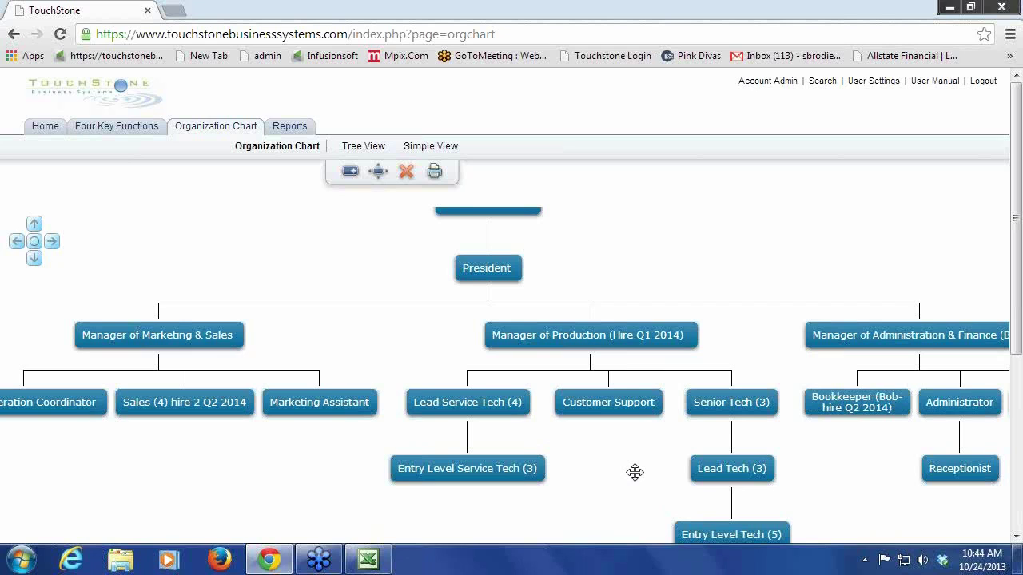
left_click(368, 559)
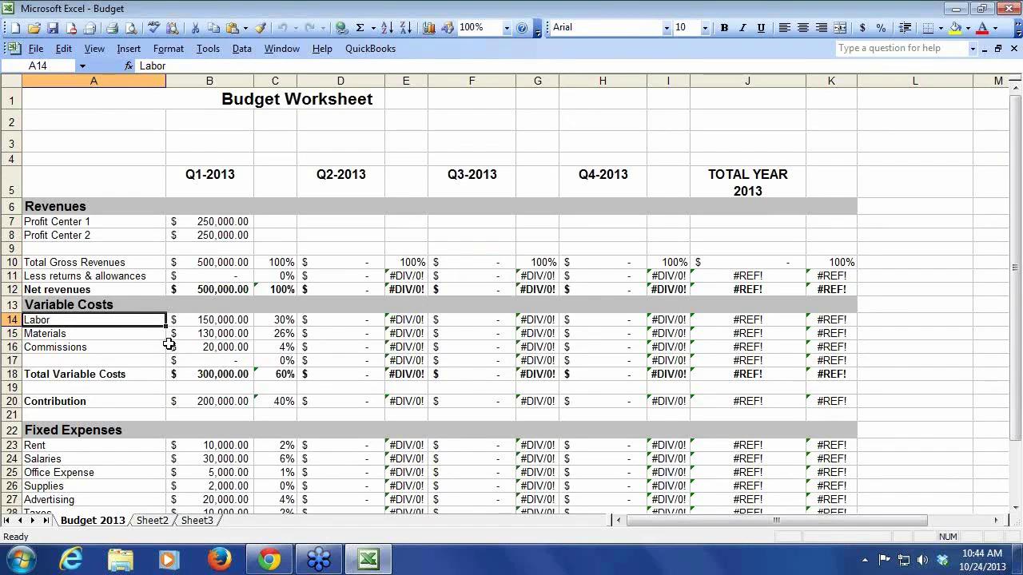
left_click(289, 320)
double_click(289, 320)
left_click(138, 319)
scroll(1015, 266, "down", 2)
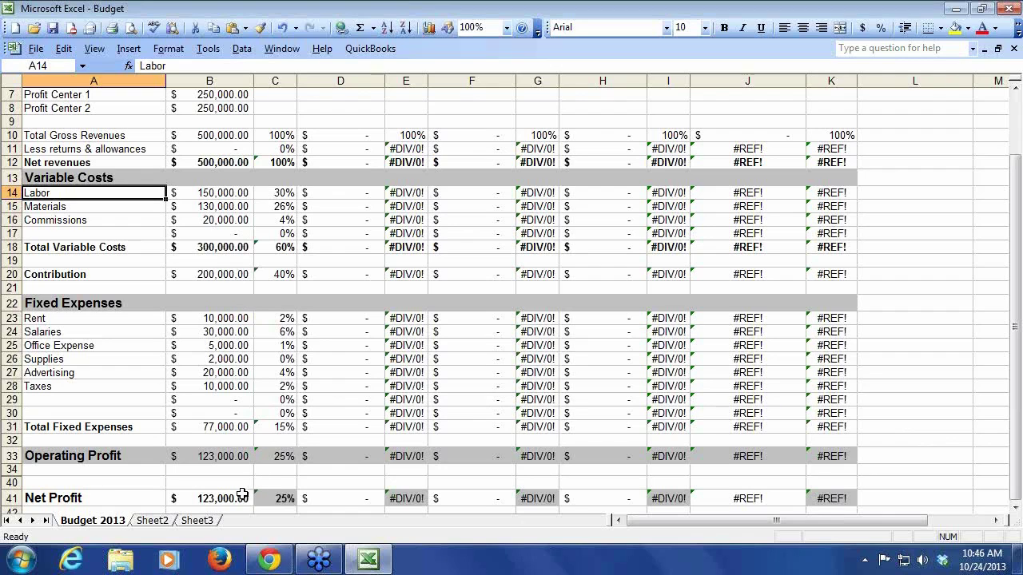
scroll(1019, 297, "up", 2)
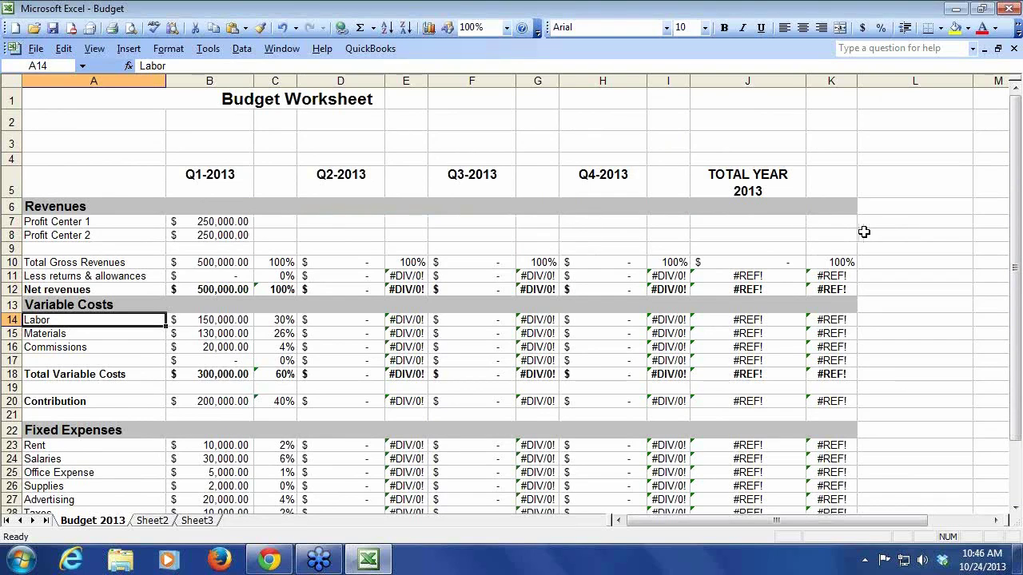
Insert a comment on cell B7, the Profit Center 1 Q1-2013 amount, then close it.
left_click(219, 220)
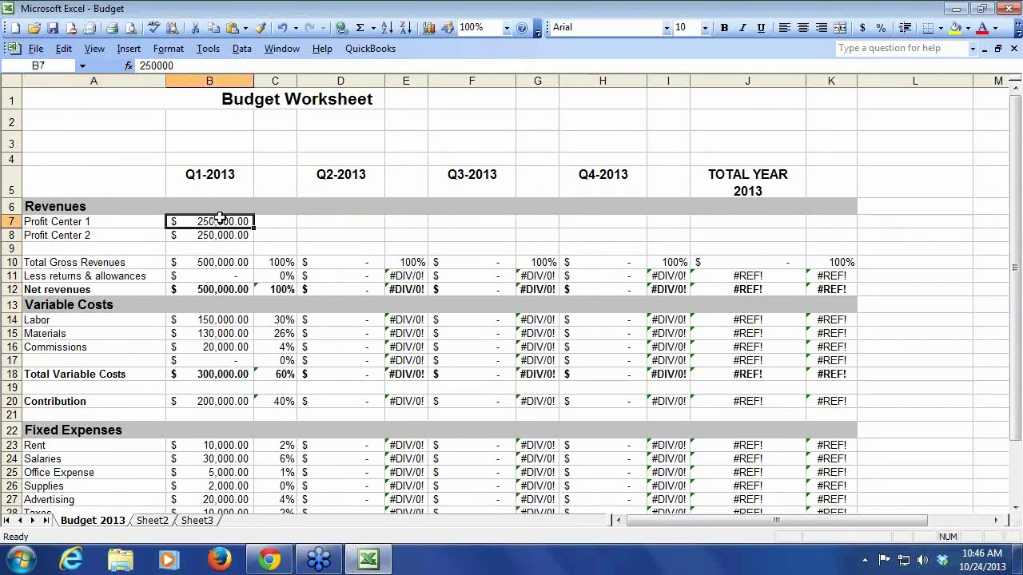
right_click(220, 219)
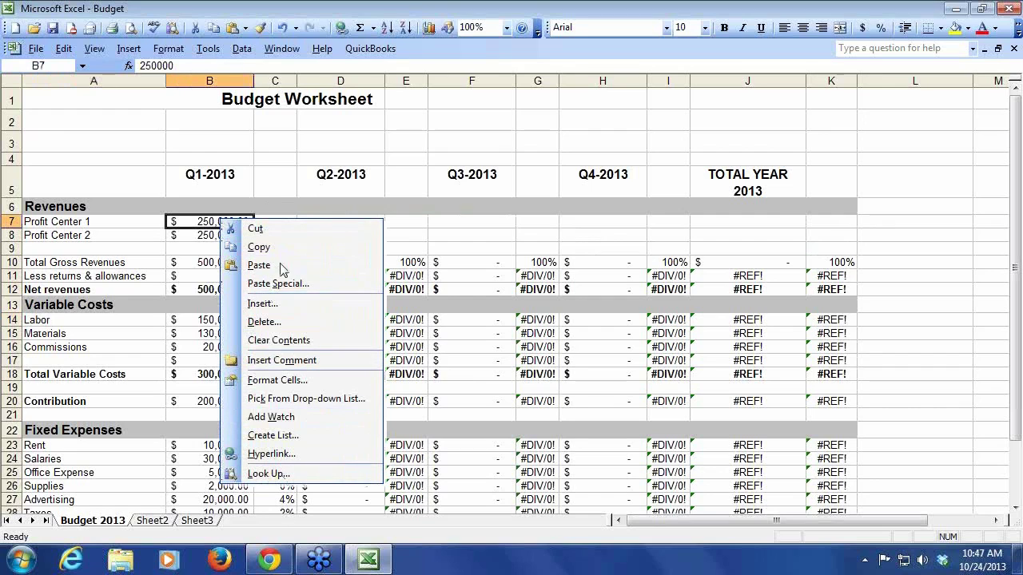
left_click(285, 360)
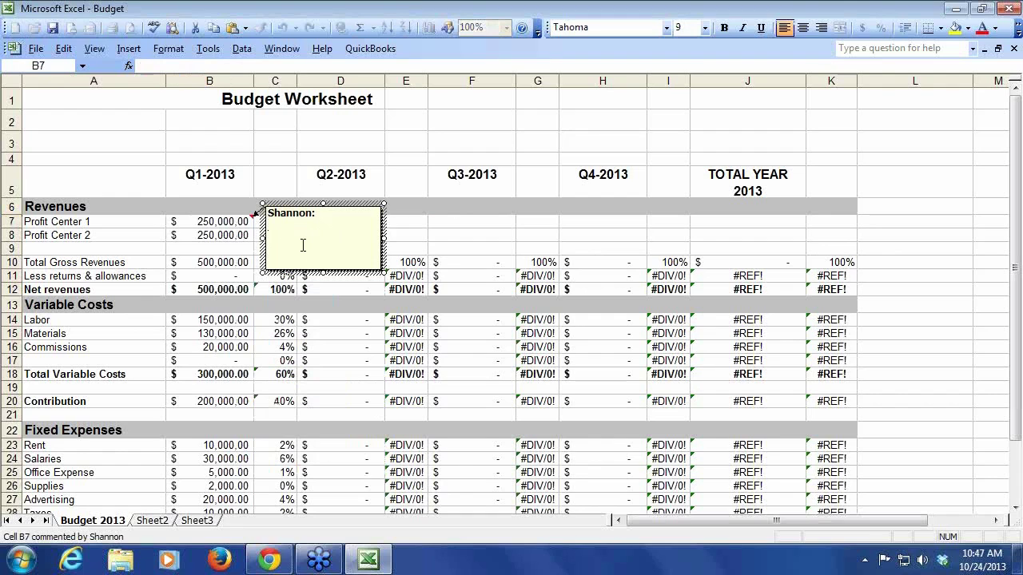
left_click(382, 268)
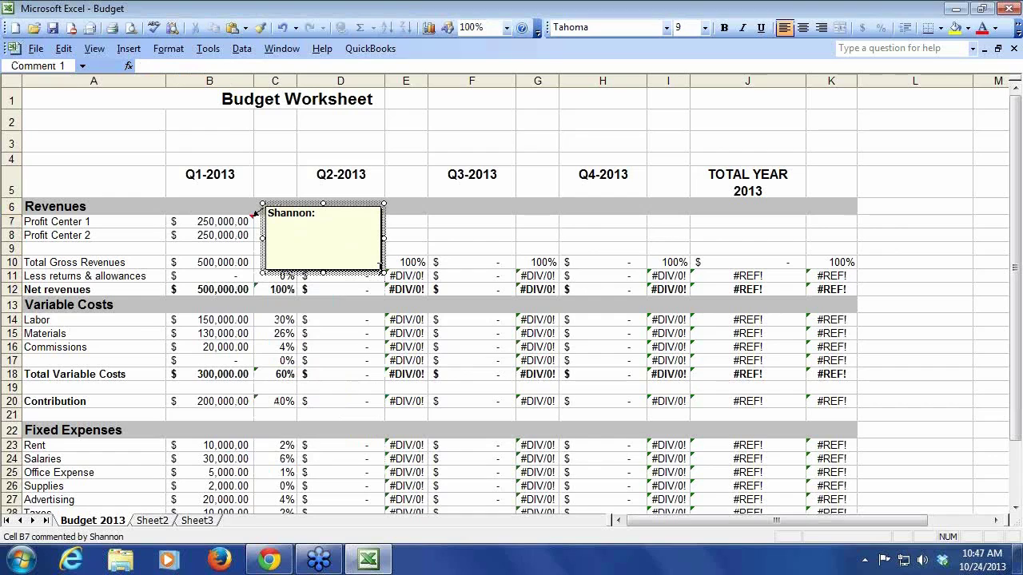
key("Escape")
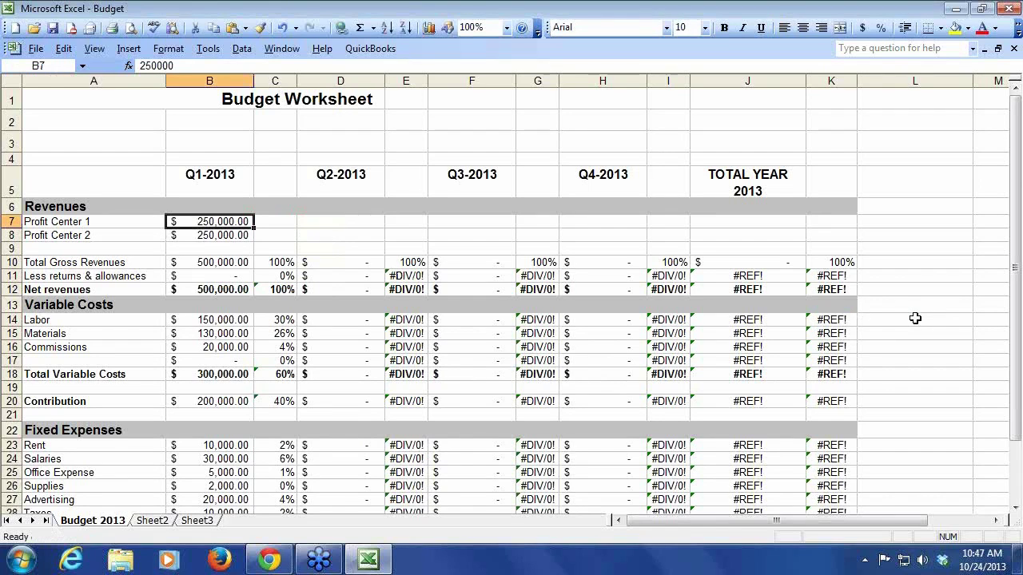
Pan the TouchStone org chart to show the Board of Directors, then switch back to Excel.
left_click(269, 559)
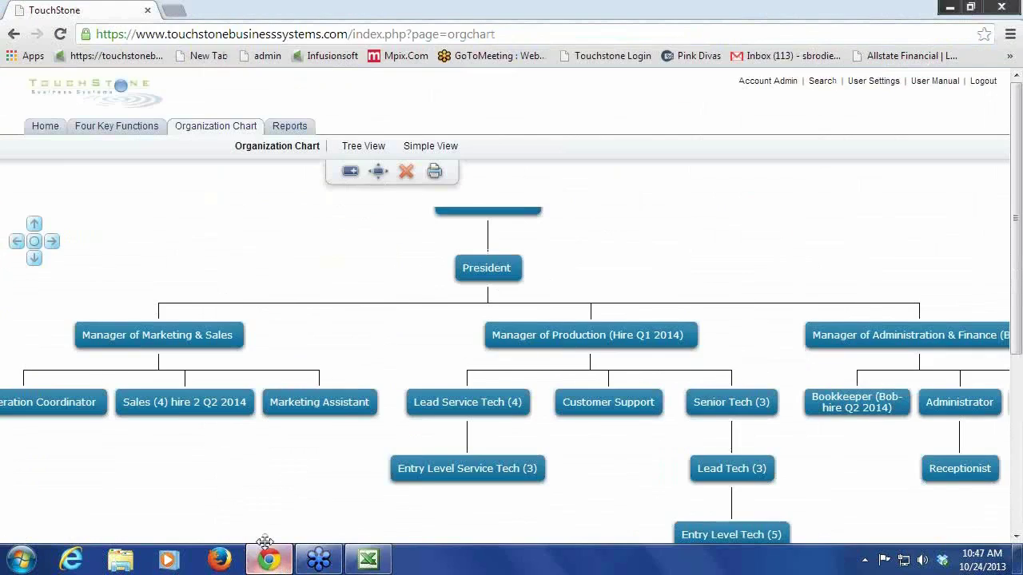
left_click_drag(714, 269, 666, 291)
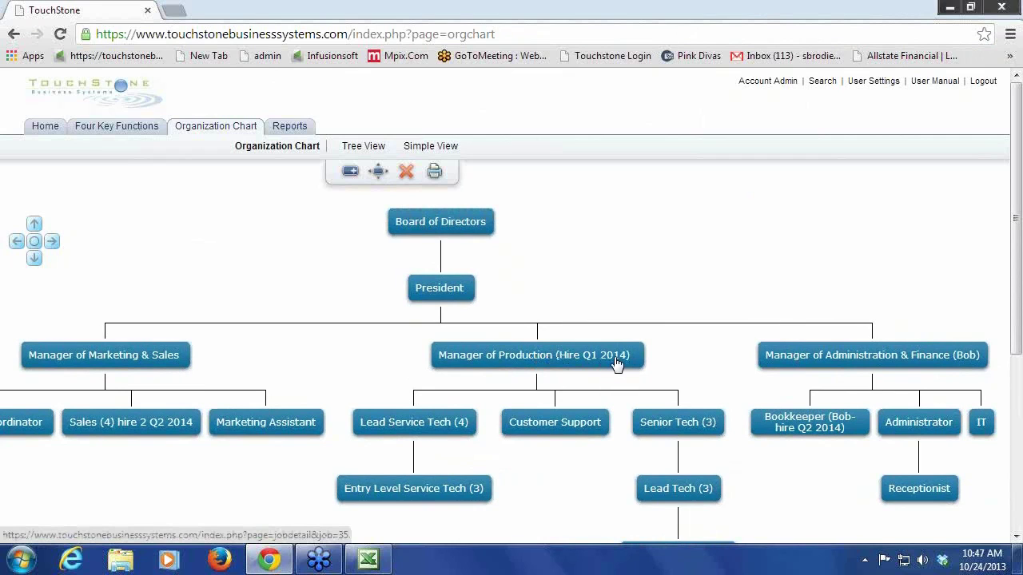
left_click(368, 559)
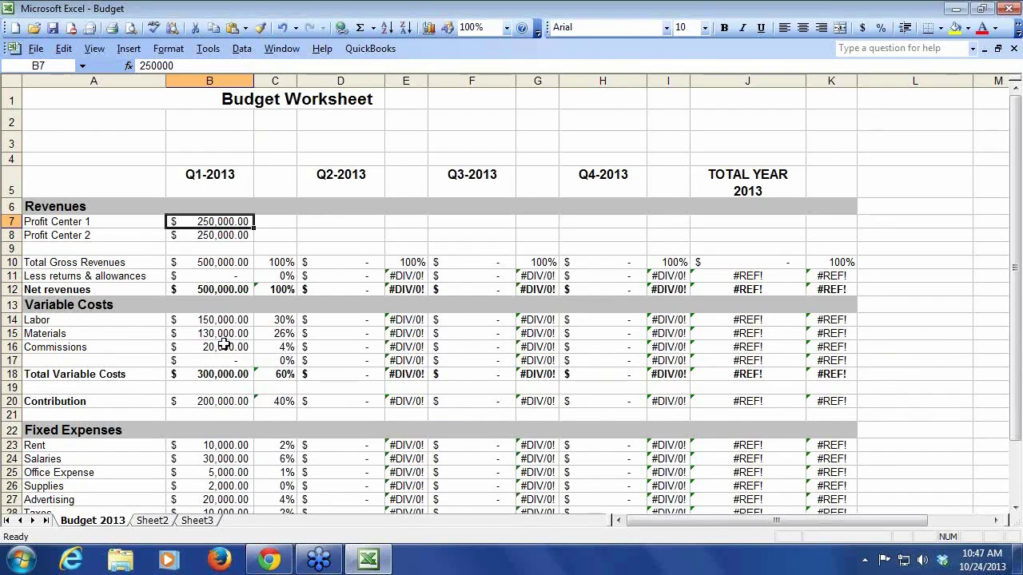
left_click(1014, 508)
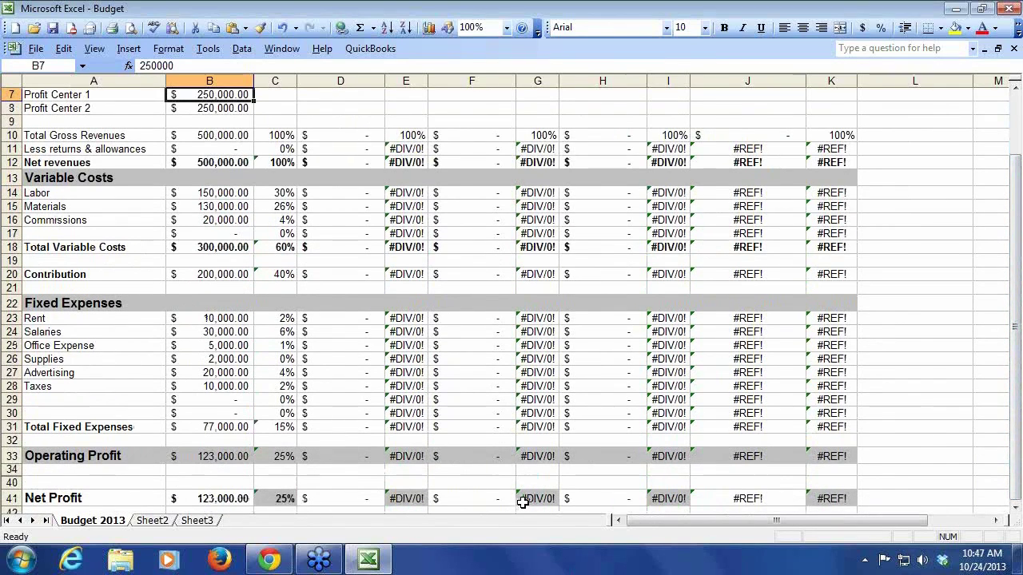
scroll(511, 296, "up", 1)
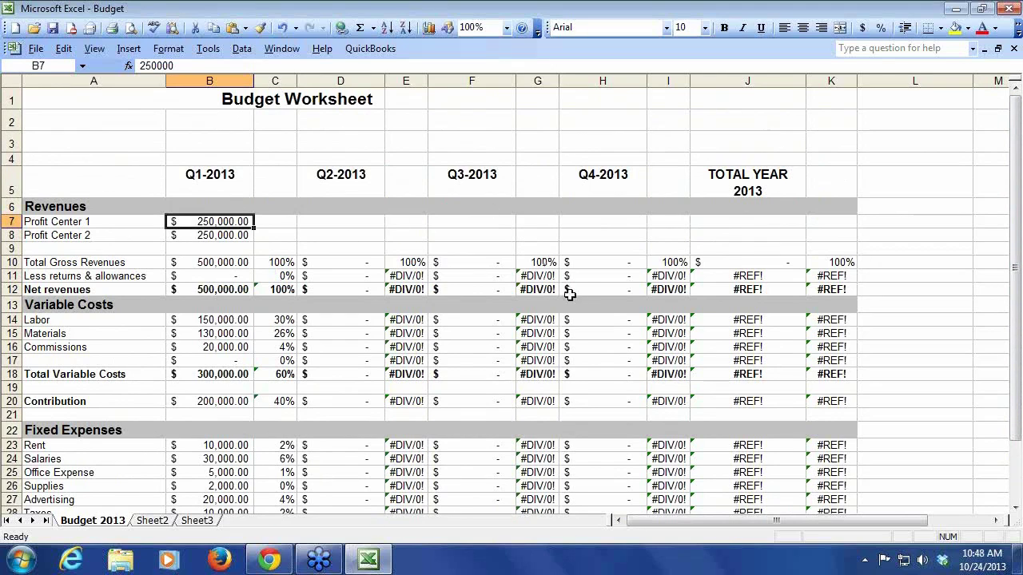
Pan the org chart in TouchStone, then go to Four Key Functions > Running the Business.
left_click(270, 561)
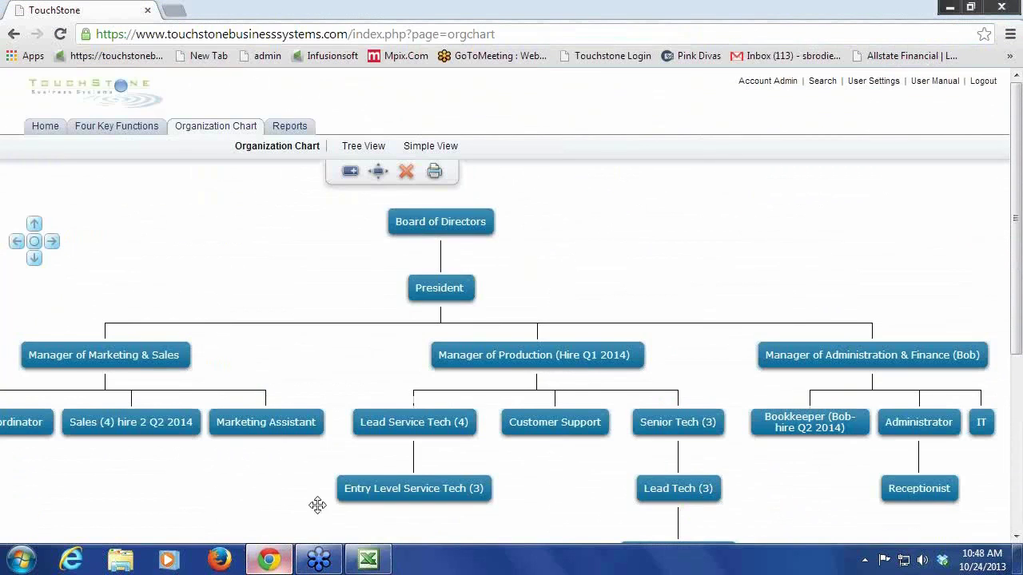
left_click_drag(605, 253, 669, 248)
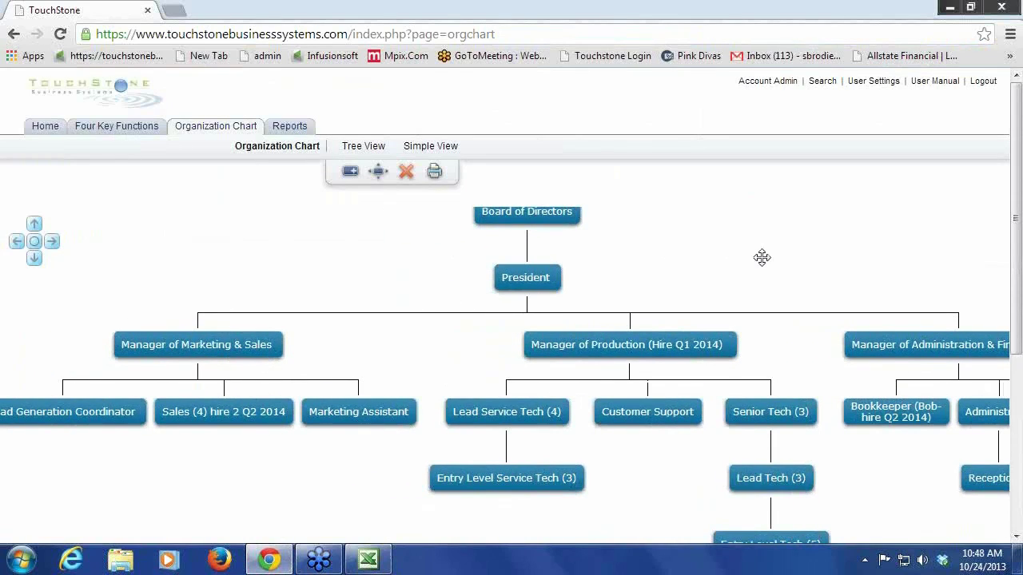
left_click_drag(761, 256, 760, 270)
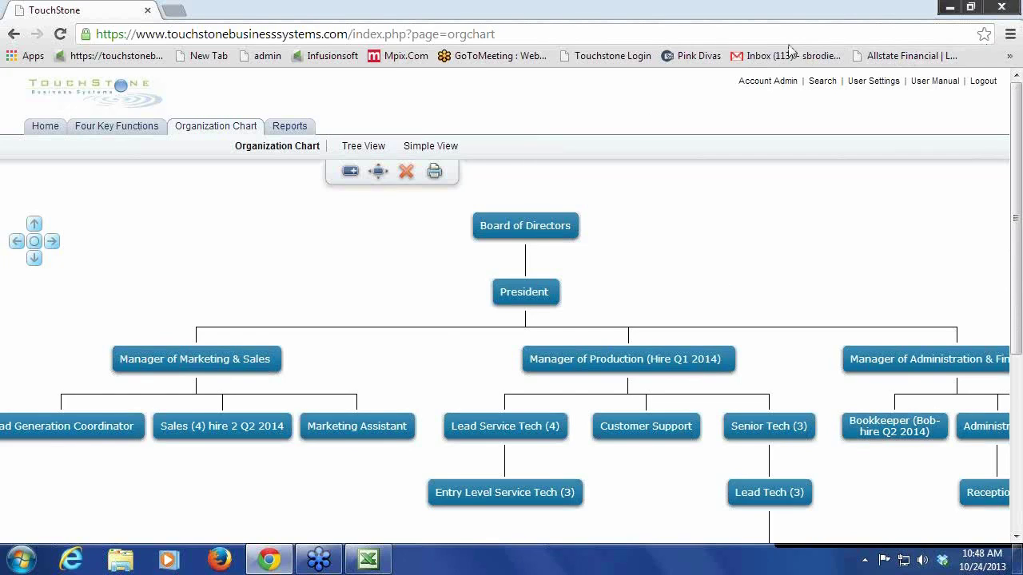
left_click(114, 126)
left_click(620, 299)
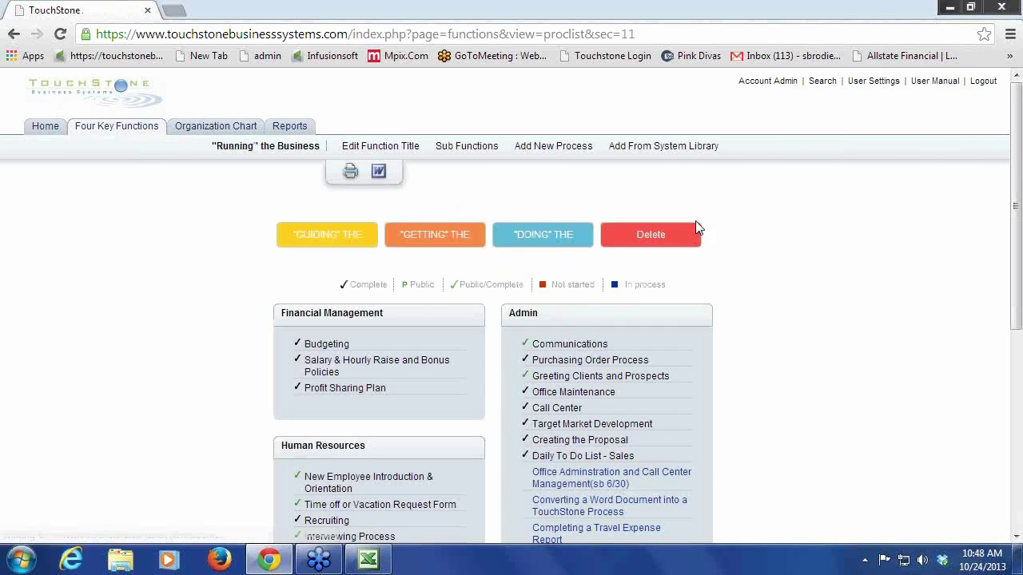
mouse_move(657, 147)
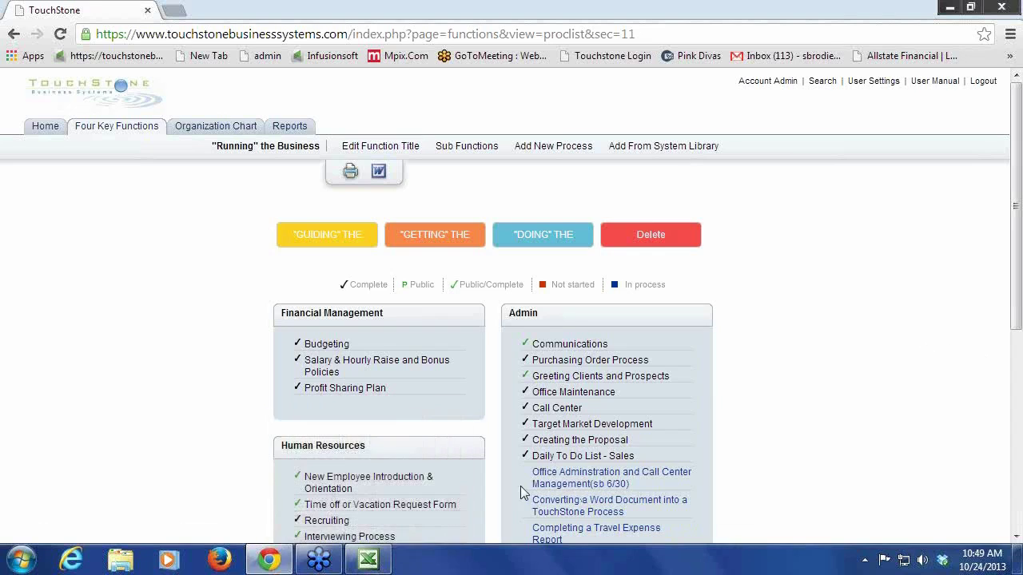
left_click(367, 562)
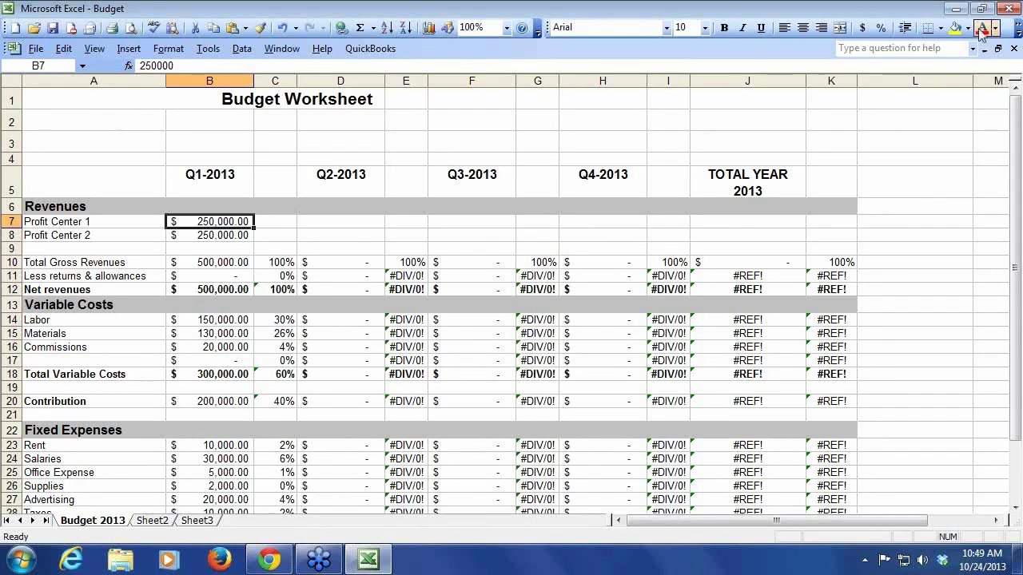
left_click(951, 11)
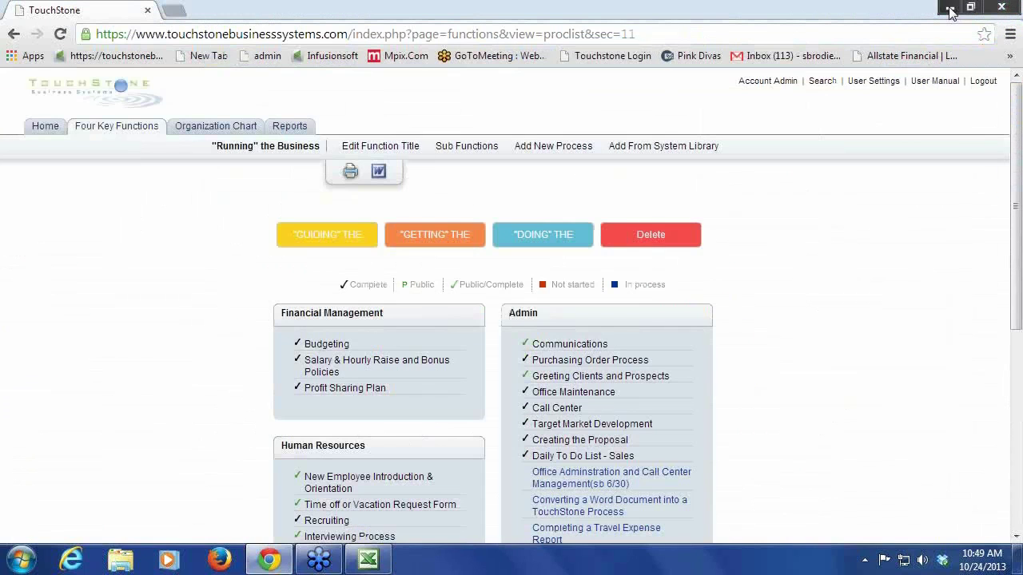
Open the org chart and pan it to show the Administration & Finance branch and lower production roles.
left_click(221, 130)
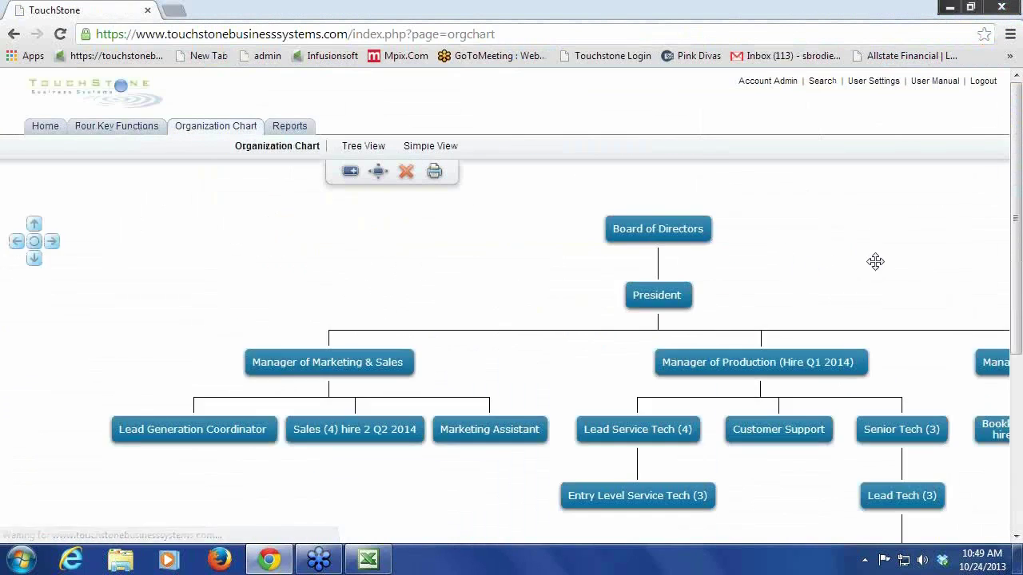
left_click_drag(873, 259, 705, 253)
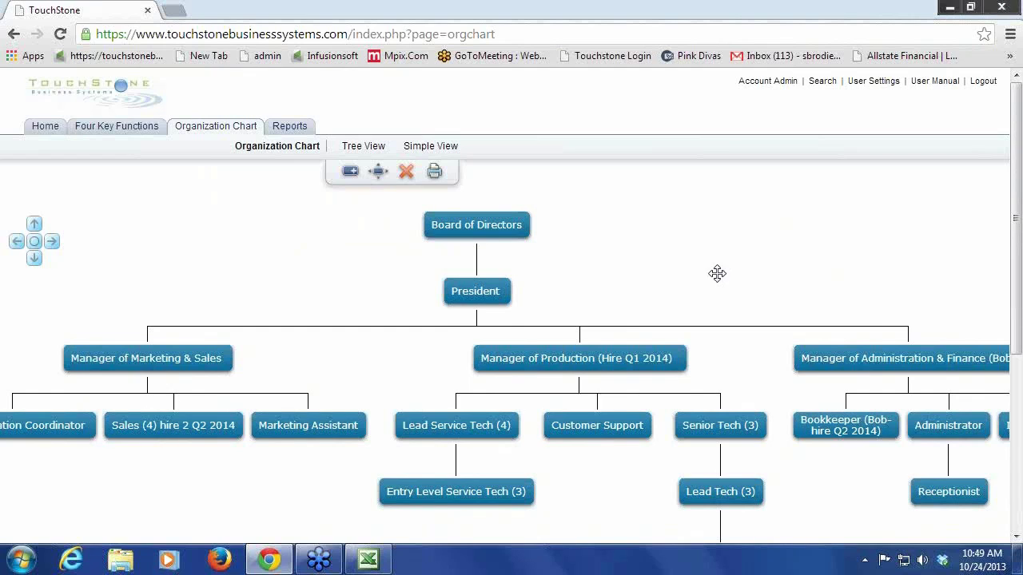
left_click_drag(714, 285, 711, 245)
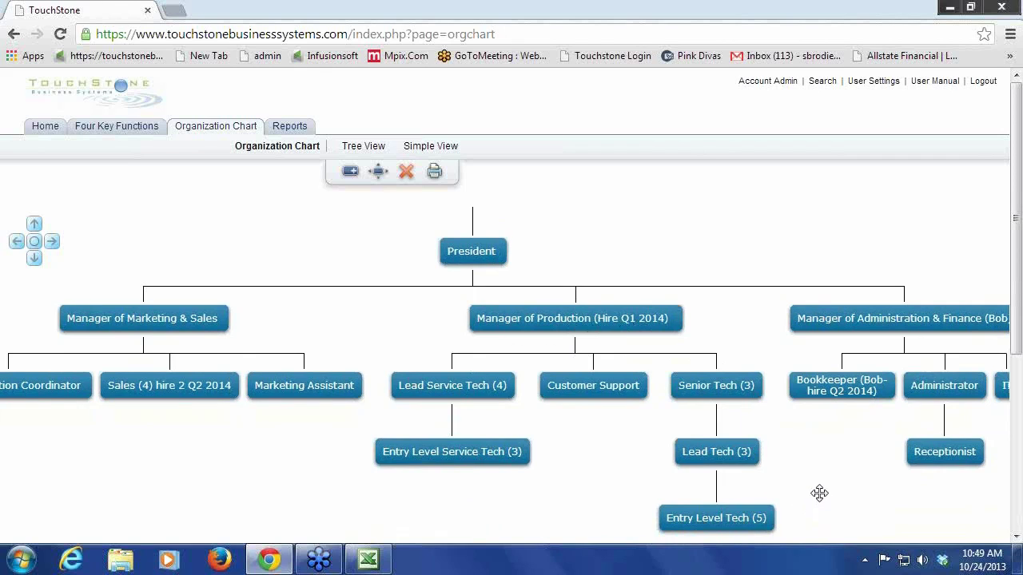
Open the Customer Support box and scroll down through its one strategic and nine tactical processes.
left_click(620, 391)
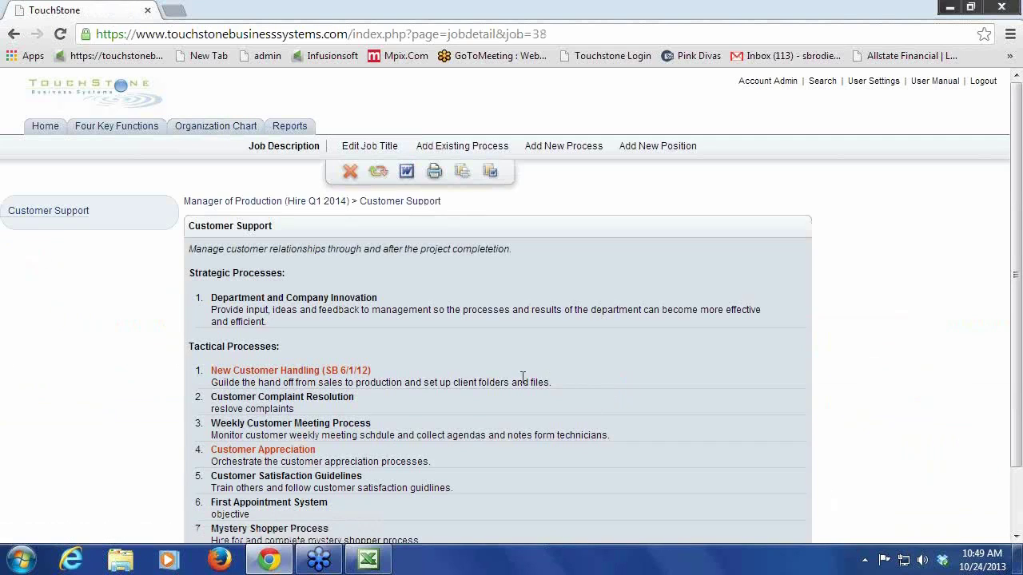
left_click_drag(1019, 347, 1020, 421)
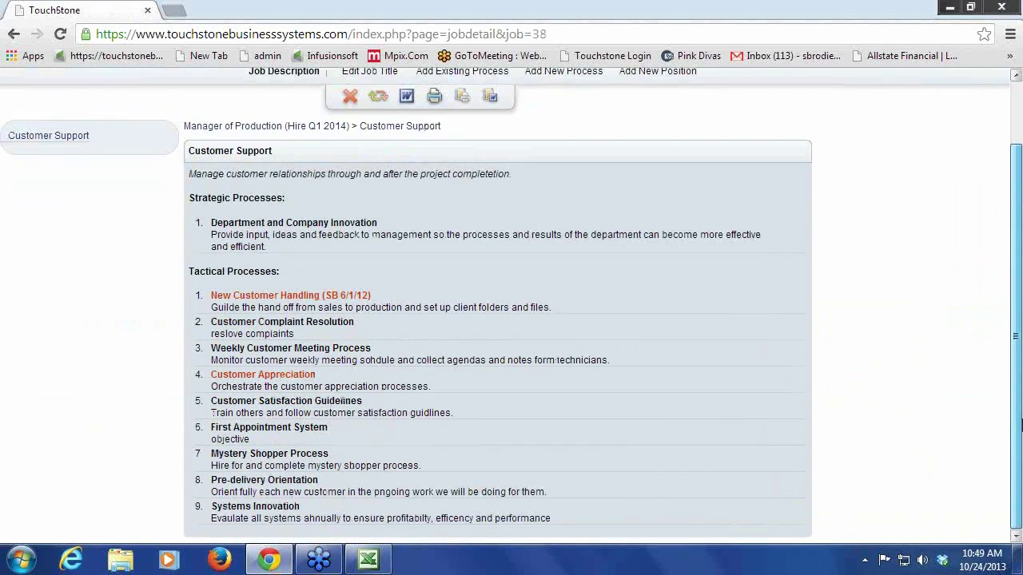